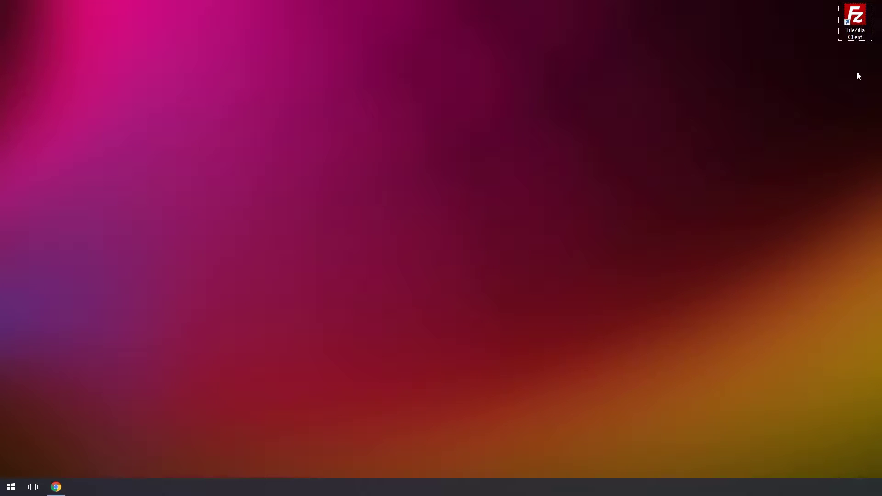
Launch FileZilla from its desktop icon, connected to the web server's root listing
double_click(856, 25)
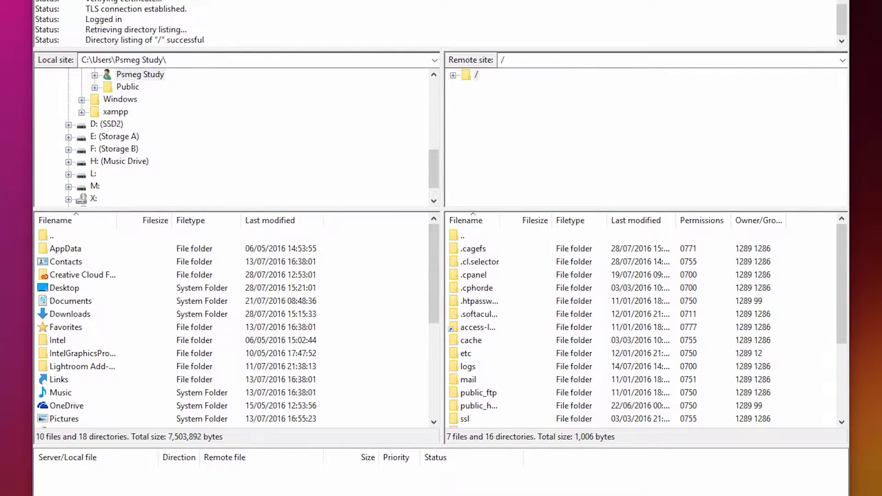
scroll(516, 237, "down", 2)
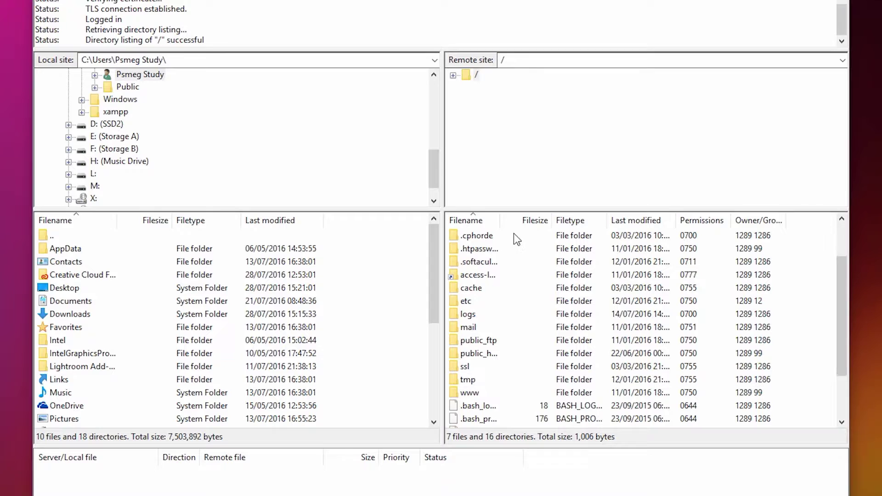
left_click_drag(499, 220, 530, 219)
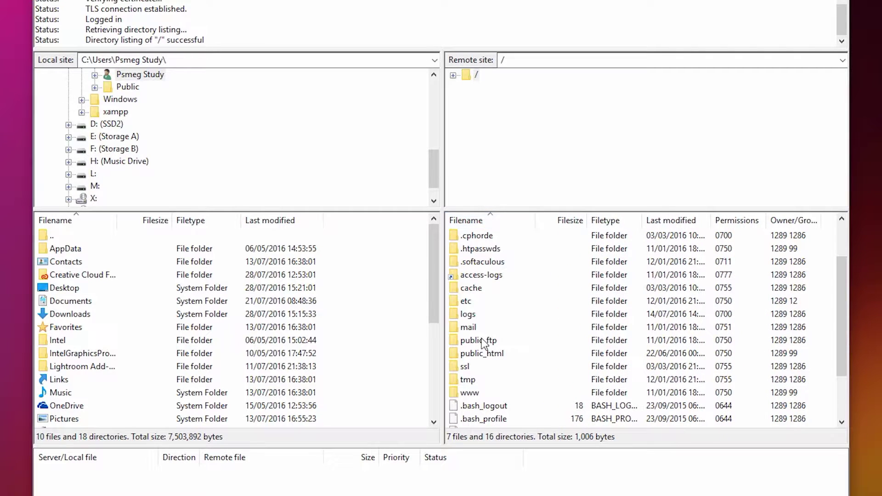
Browse the remote side into public_html/wp-content/themes and select the desktop optimizer_pro archive
double_click(456, 354)
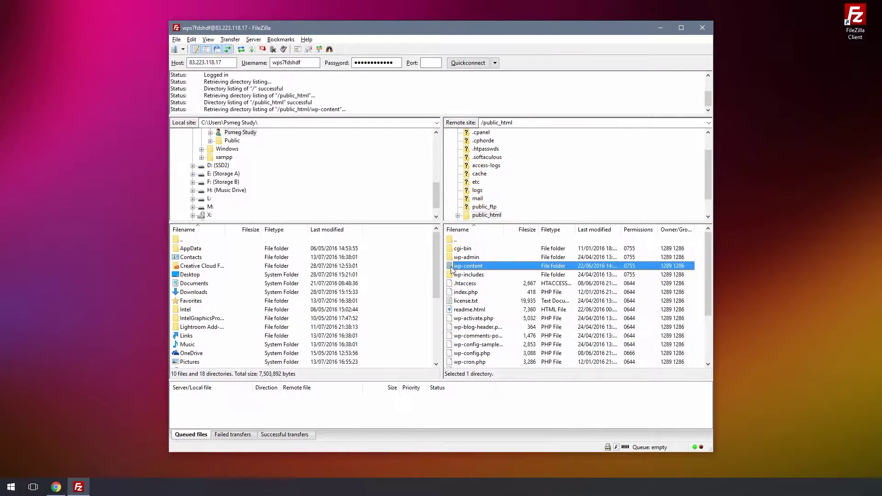
double_click(456, 265)
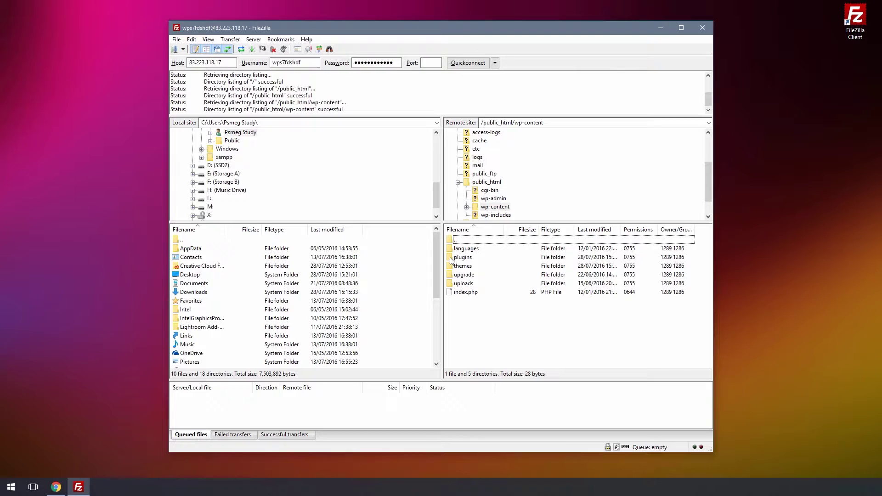
double_click(461, 265)
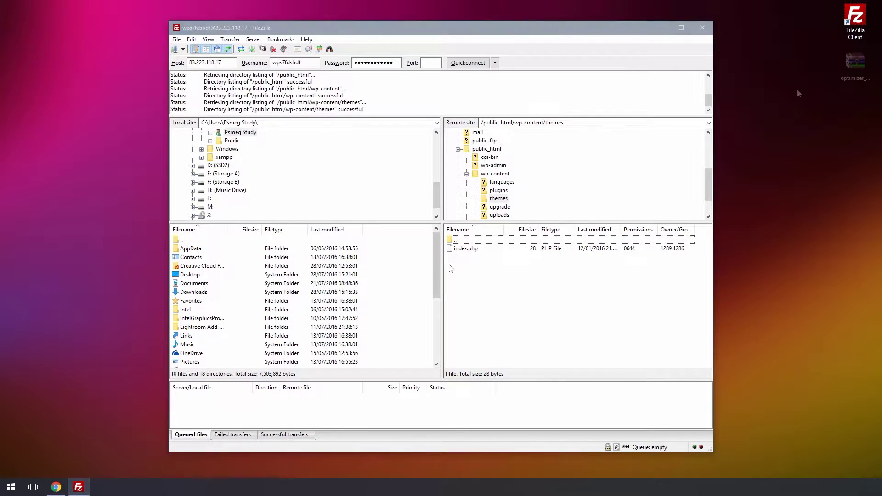
left_click(848, 63)
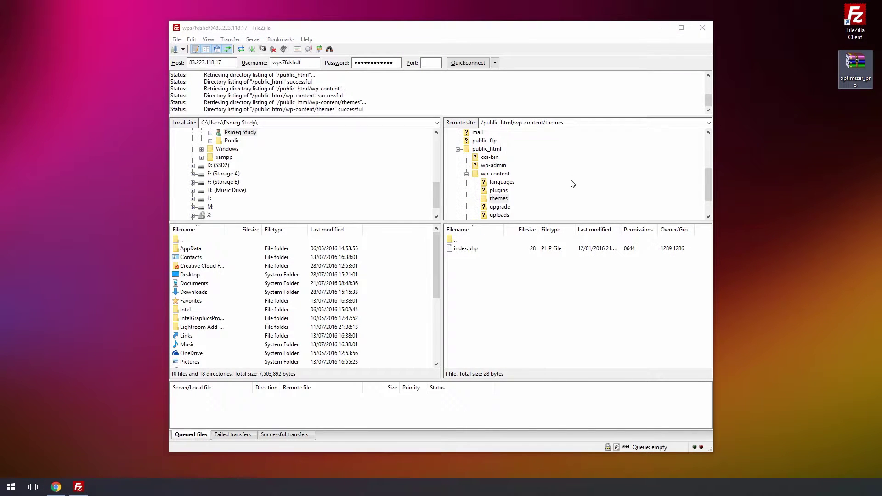
Open optimizer_pro.zip in WinRAR and drag its optimizer_pro folder into the remote themes folder
double_click(854, 68)
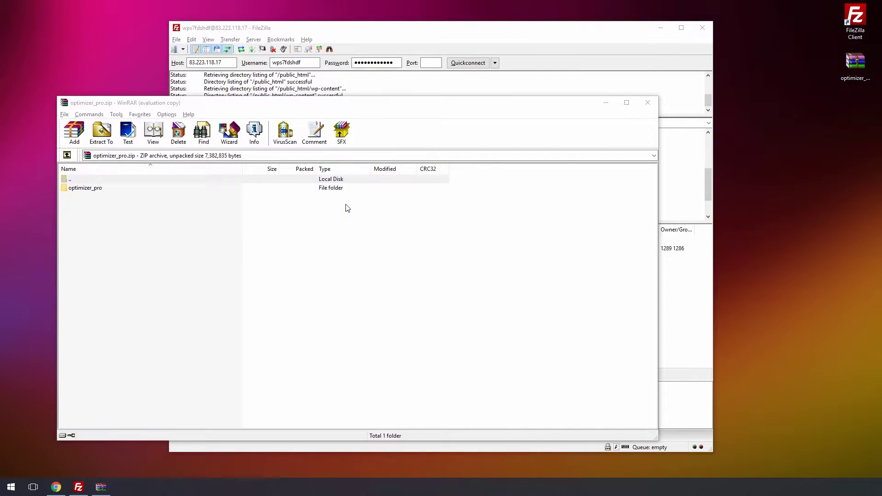
left_click(261, 229)
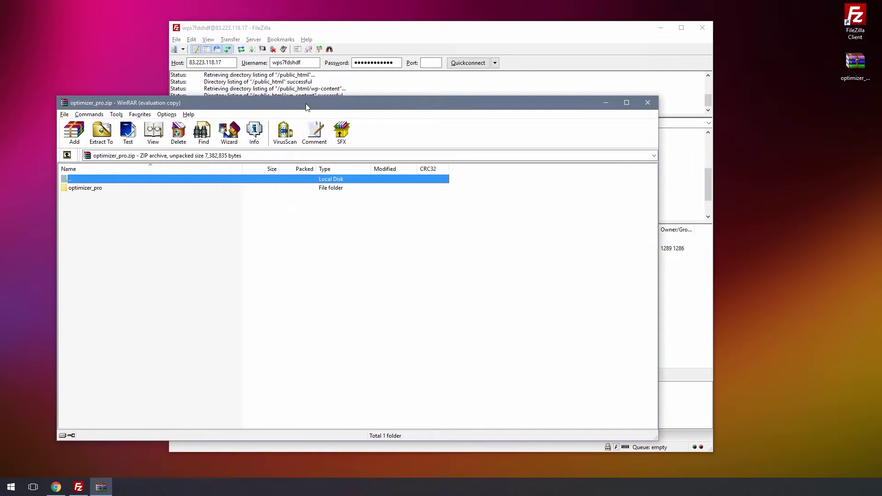
mouse_move(305, 105)
left_mouse_down()
mouse_move(550, 296)
mouse_move(517, 349)
left_mouse_up()
left_click(280, 431)
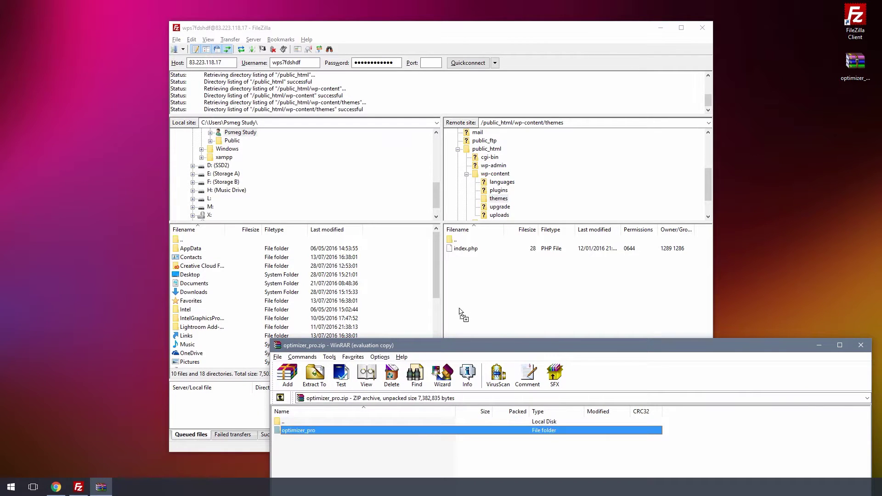
left_click_drag(281, 433, 477, 284)
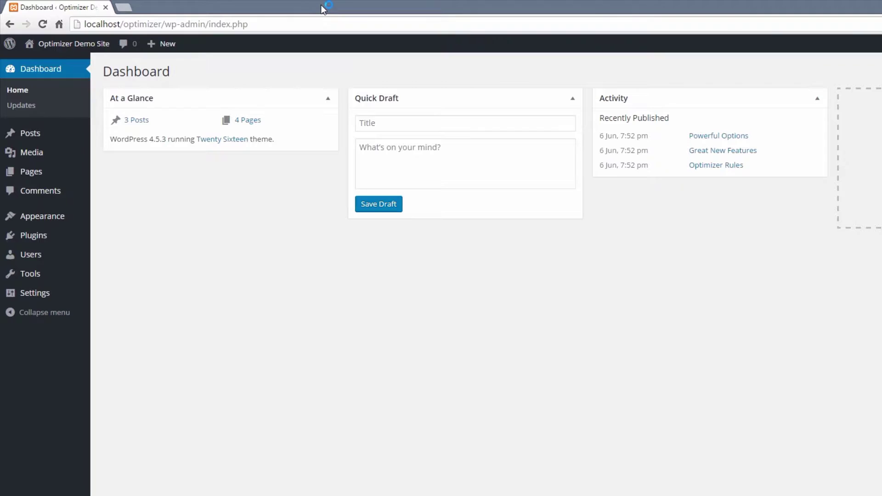
mouse_move(39, 216)
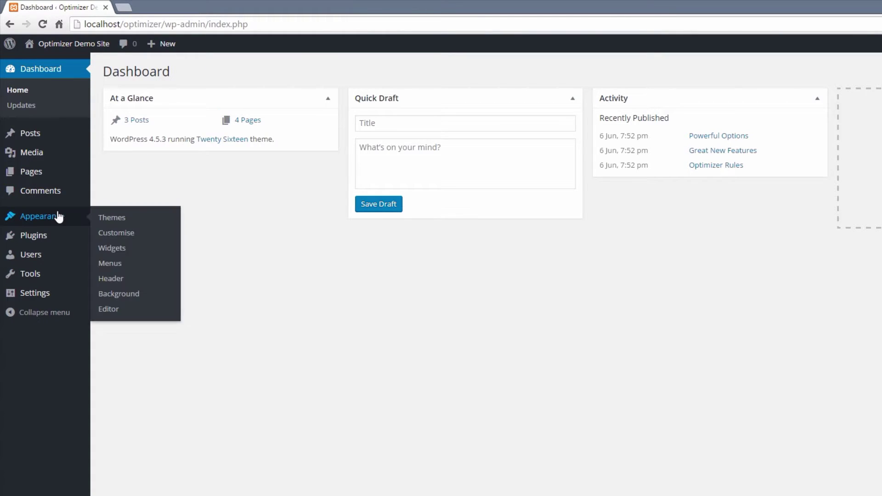
Go to WordPress Appearance > Themes, where Optimizer PRO is listed beside Twenty Sixteen
left_click(114, 219)
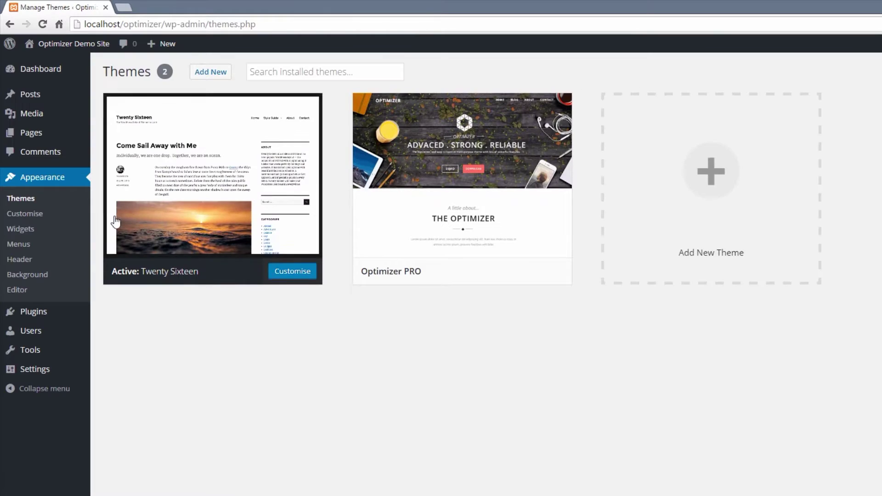